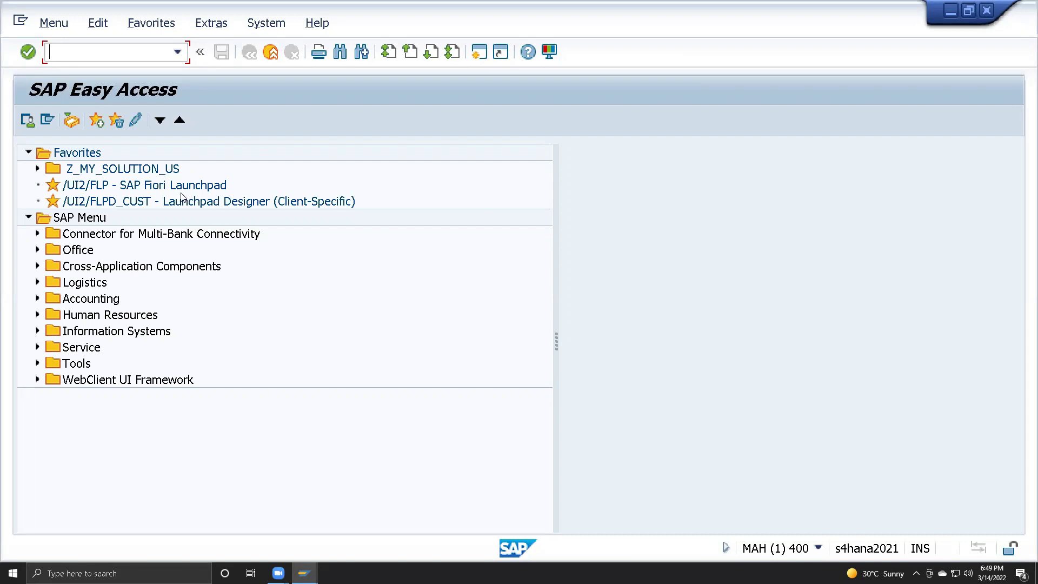
Step: Start transaction SE11 and display the definition of database table KNA1
{"action": "type", "text": "se11"}
{"action": "left_click", "coordinate": [30, 54]}
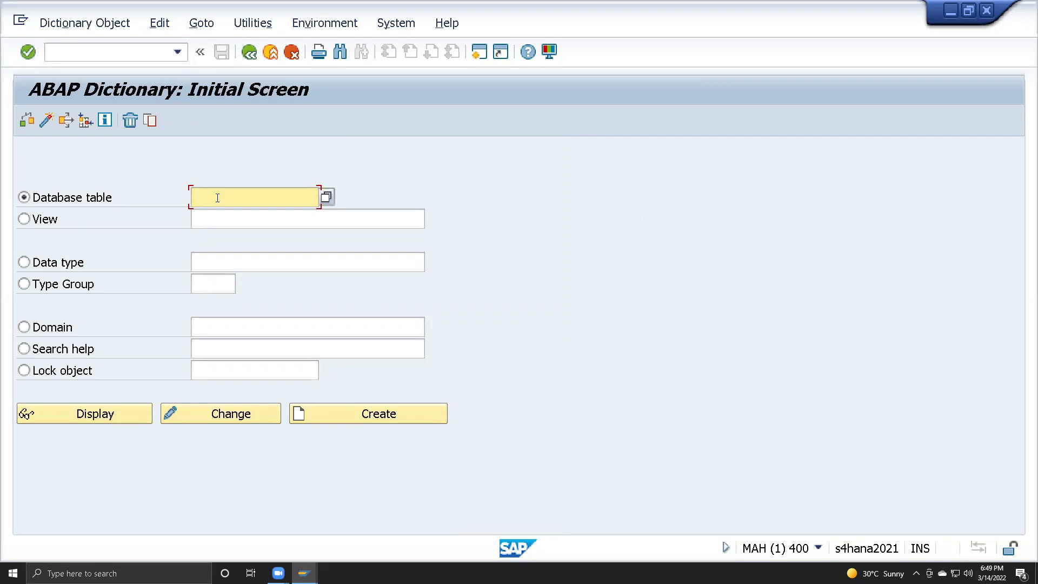
{"action": "type", "text": "kna1"}
{"action": "left_click_drag", "start_coordinate": [235, 198], "coordinate": [30, 184]}
{"action": "left_click", "coordinate": [121, 414]}
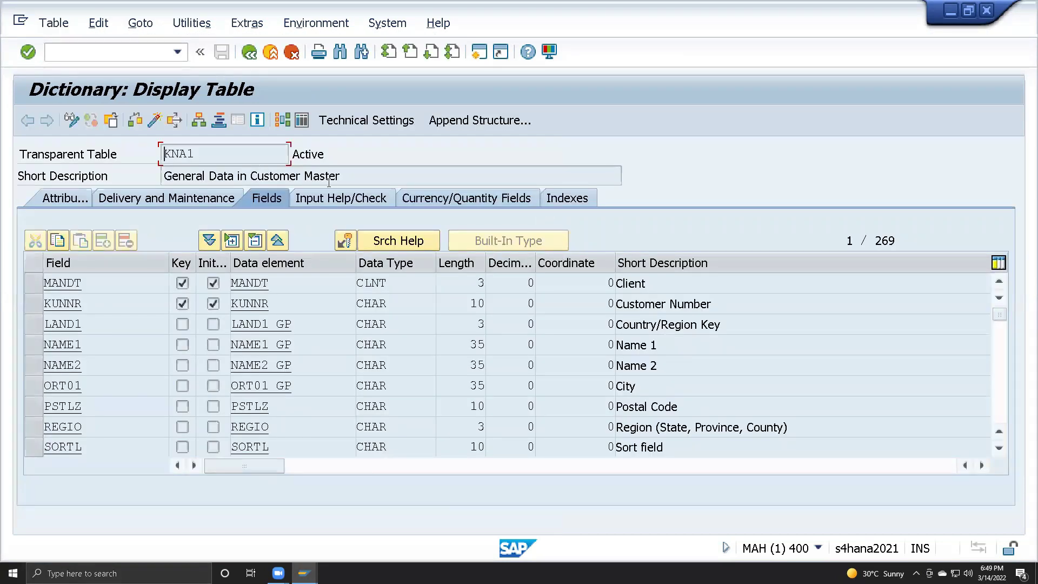
Step: Examine the KNA1 table's name, short description and field list
{"action": "left_click_drag", "start_coordinate": [356, 181], "coordinate": [117, 177]}
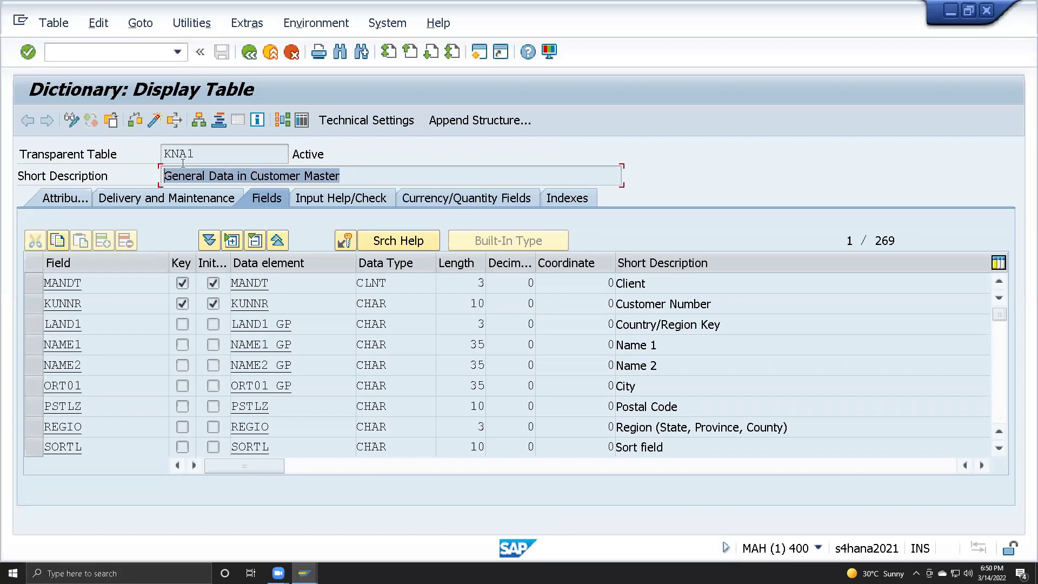
{"action": "left_click", "coordinate": [200, 154]}
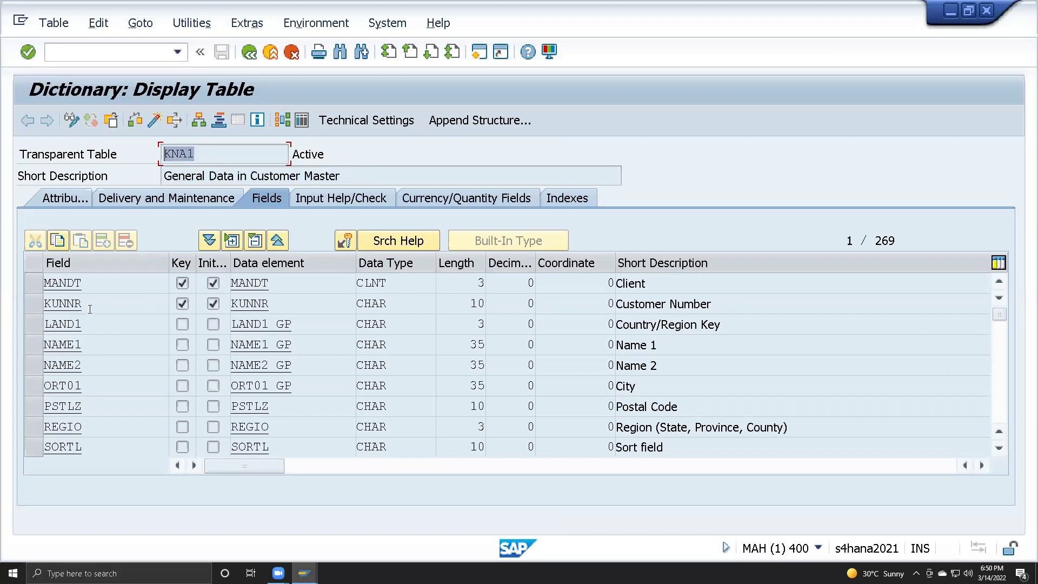
{"action": "scroll", "coordinate": [270, 341], "scroll_direction": "down", "scroll_amount": 2}
{"action": "scroll", "coordinate": [300, 349], "scroll_direction": "down", "scroll_amount": 5}
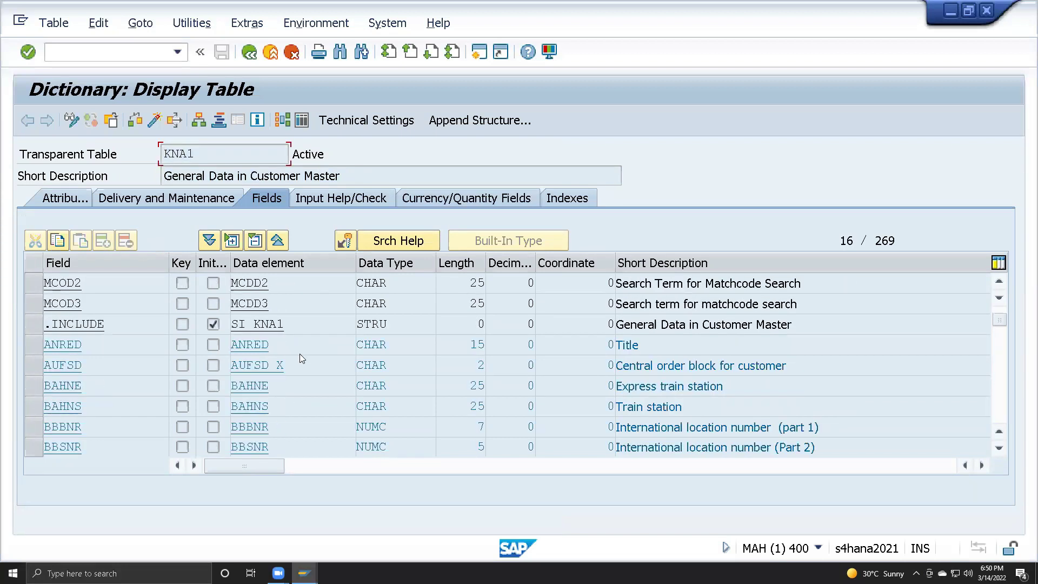
{"action": "scroll", "coordinate": [301, 366], "scroll_direction": "down", "scroll_amount": 2}
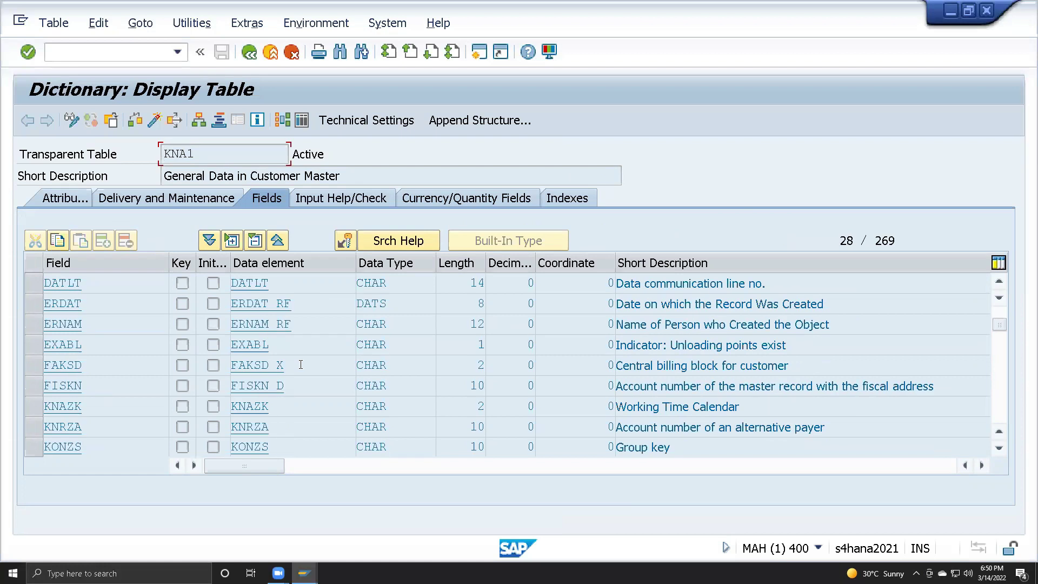
{"action": "double_click", "coordinate": [216, 153]}
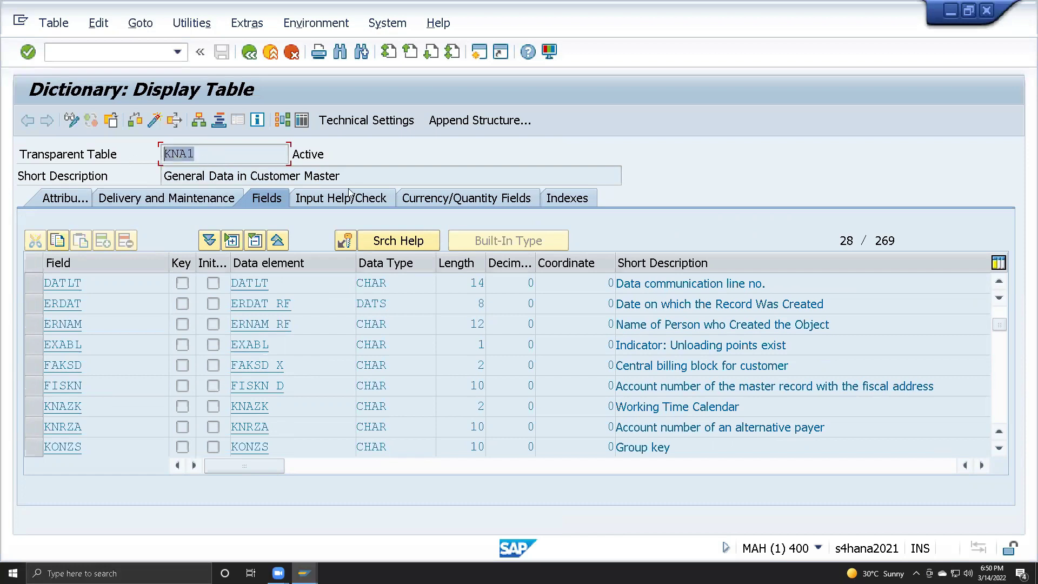
{"action": "key", "text": "Tab"}
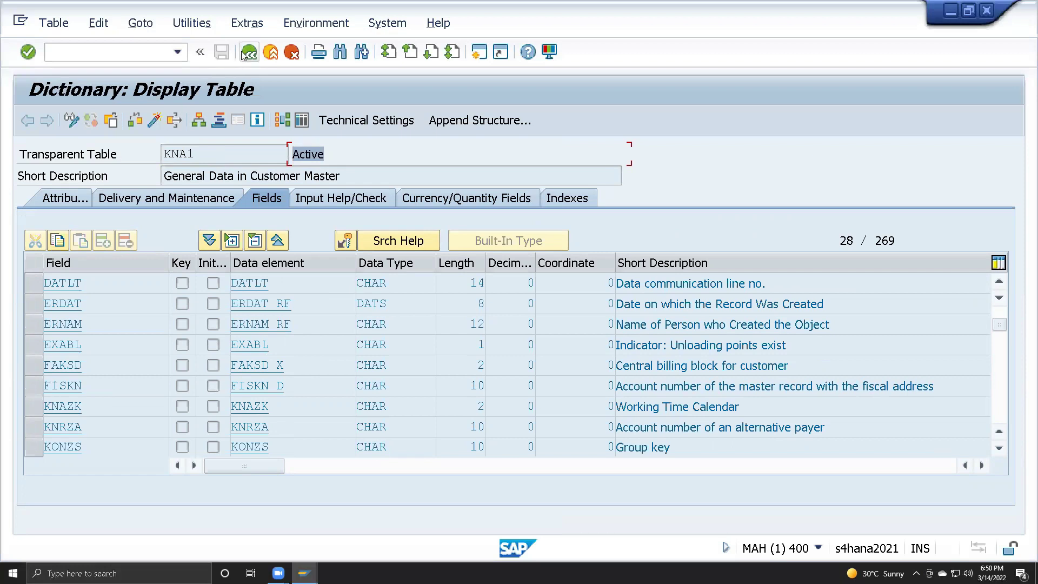
Step: Return to the dictionary's initial screen, display database table VBAK and look through its fields
{"action": "left_click", "coordinate": [249, 53]}
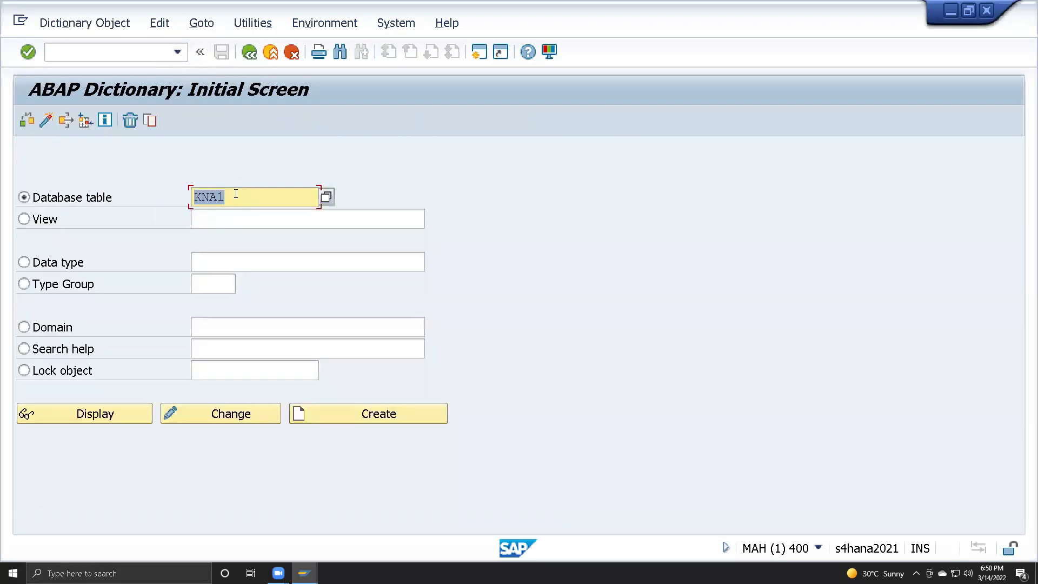
{"action": "type", "text": "a"}
{"action": "key", "text": "BackSpace"}
{"action": "type", "text": "vbak"}
{"action": "left_click", "coordinate": [107, 419]}
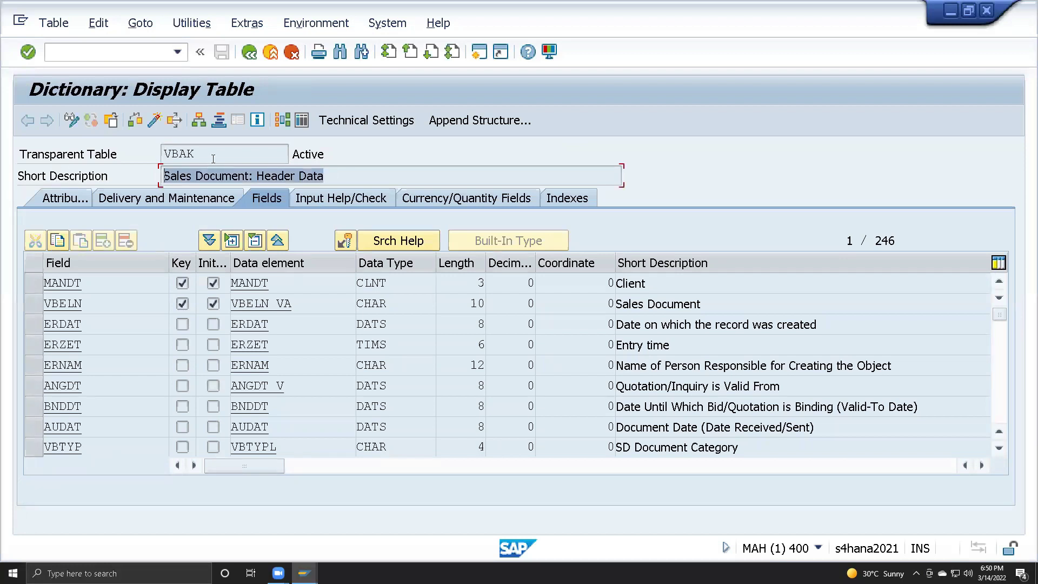
{"action": "left_click_drag", "start_coordinate": [51, 155], "coordinate": [12, 137]}
{"action": "scroll", "coordinate": [462, 370], "scroll_direction": "down", "scroll_amount": 6}
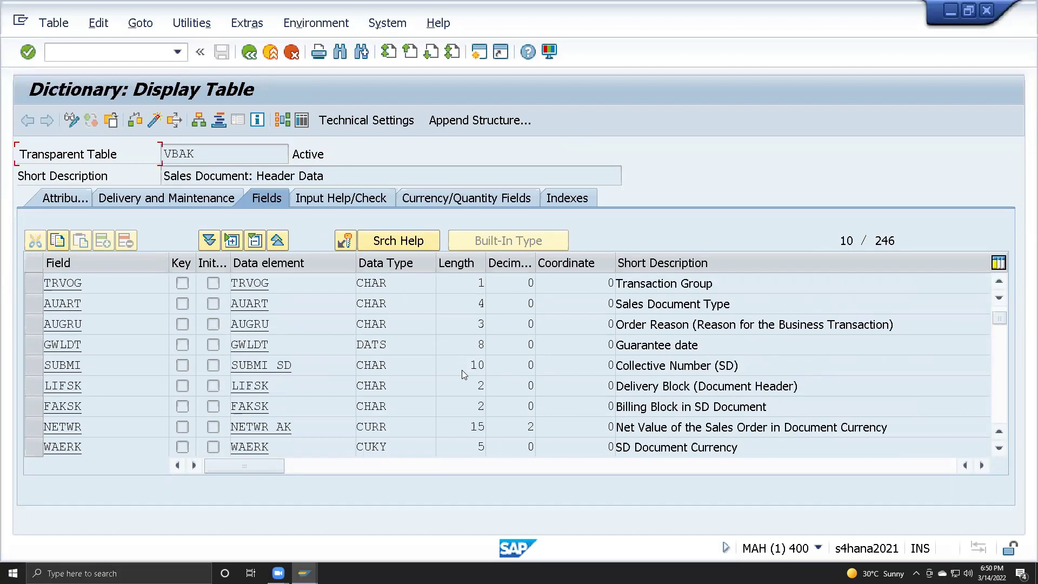
{"action": "scroll", "coordinate": [463, 370], "scroll_direction": "down", "scroll_amount": 2}
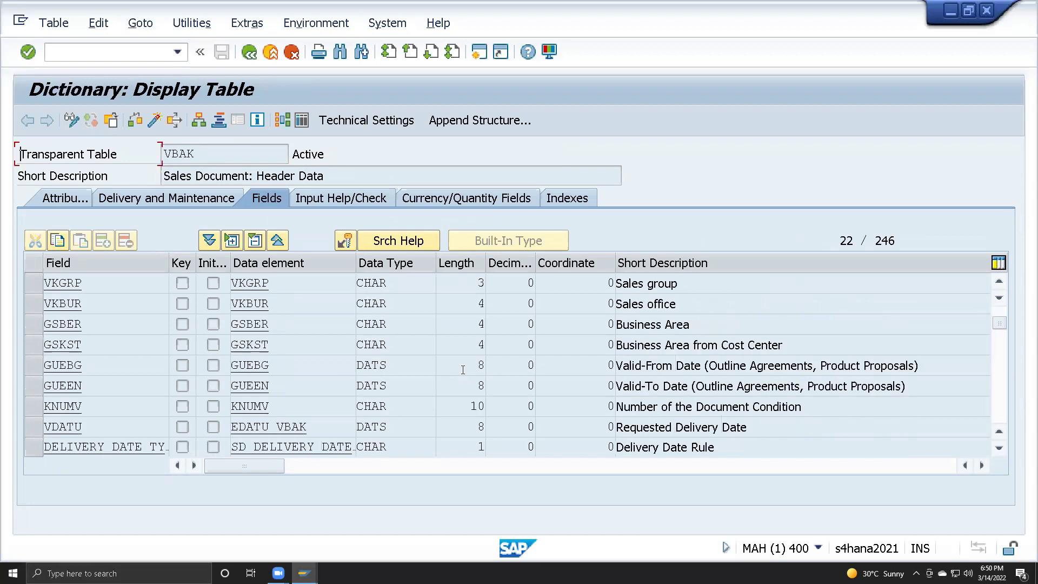
Step: Go back from VBAK and display the definition of database table VBAP
{"action": "left_click", "coordinate": [249, 52]}
{"action": "left_click", "coordinate": [235, 195]}
{"action": "type", "text": "p"}
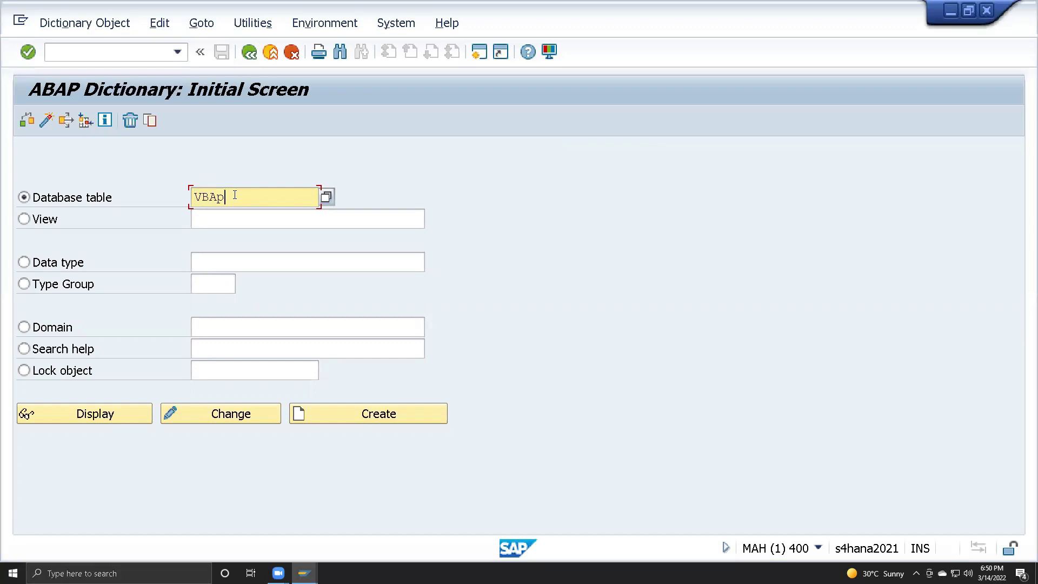
{"action": "left_click", "coordinate": [133, 407]}
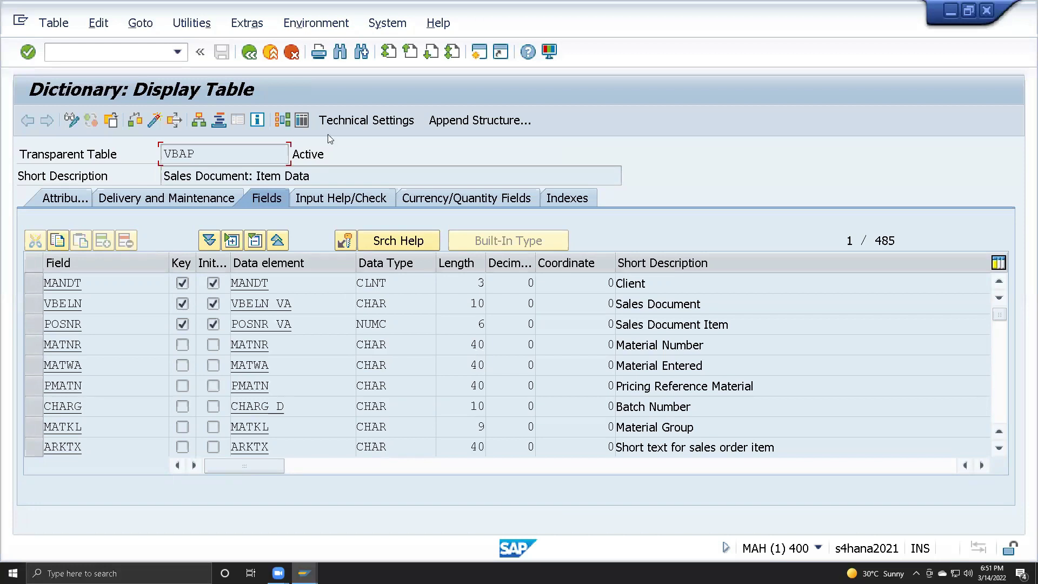
Step: Exit to SAP Easy Access, restart SE11 from the command history and display table VBAP again
{"action": "left_click", "coordinate": [250, 54]}
{"action": "left_click", "coordinate": [250, 54]}
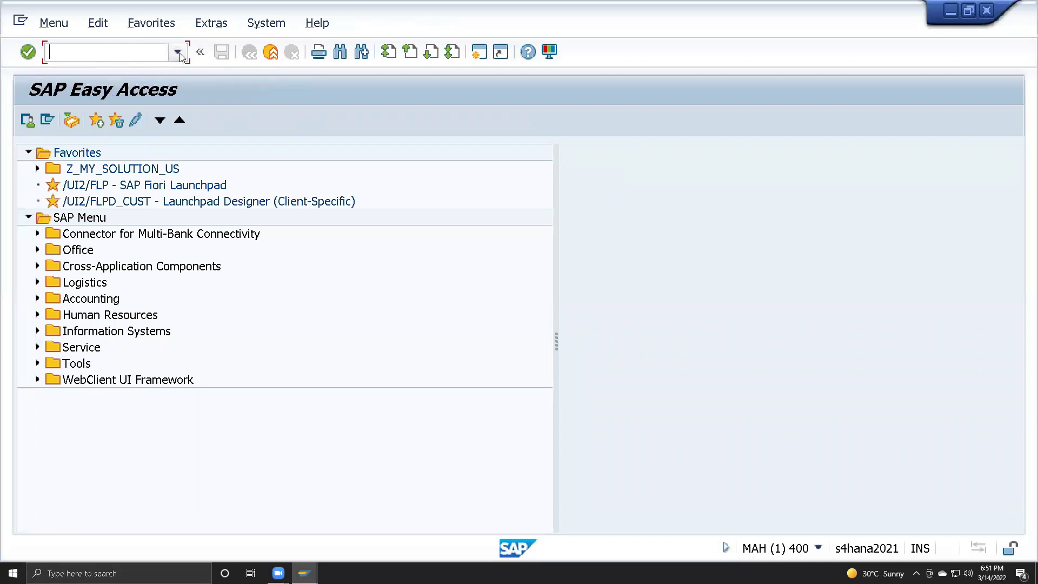
{"action": "left_click", "coordinate": [177, 52]}
{"action": "left_click", "coordinate": [92, 68]}
{"action": "left_click", "coordinate": [26, 52]}
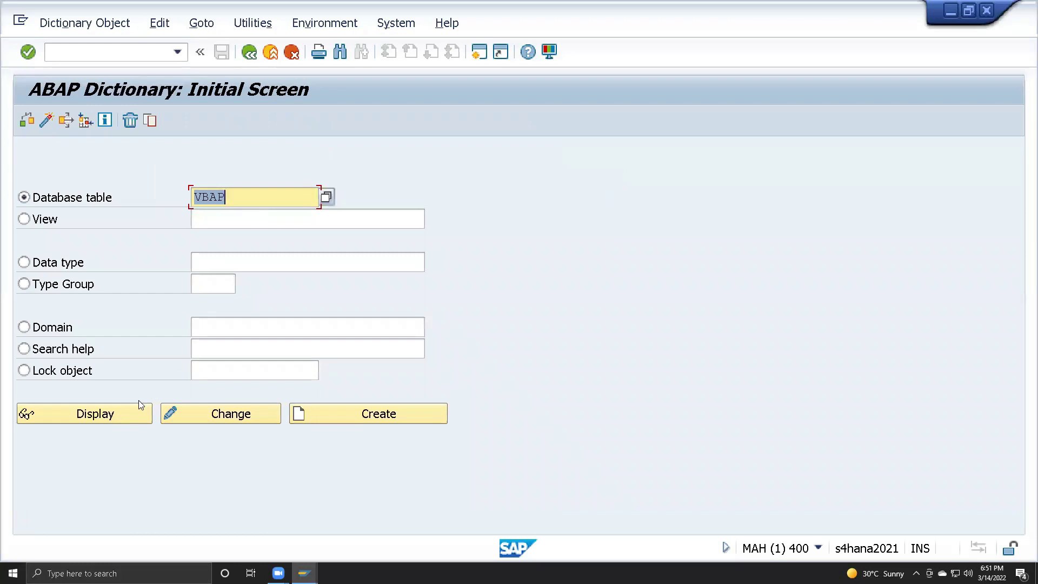
{"action": "left_click", "coordinate": [115, 415]}
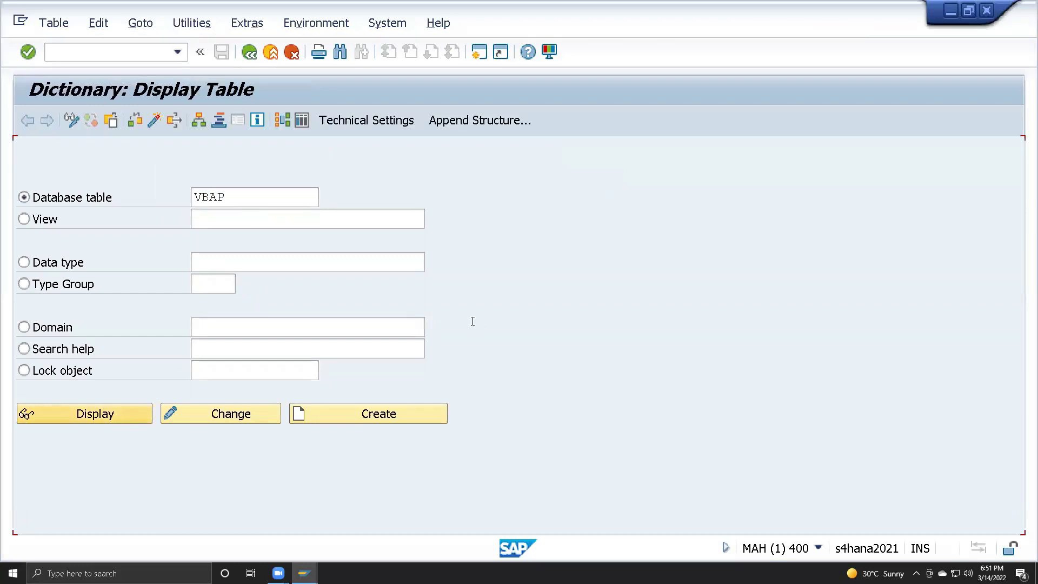
Step: Leave the ABAP Dictionary and start the Data Browser with transaction SE16
{"action": "left_click", "coordinate": [249, 53]}
{"action": "type", "text": "se16"}
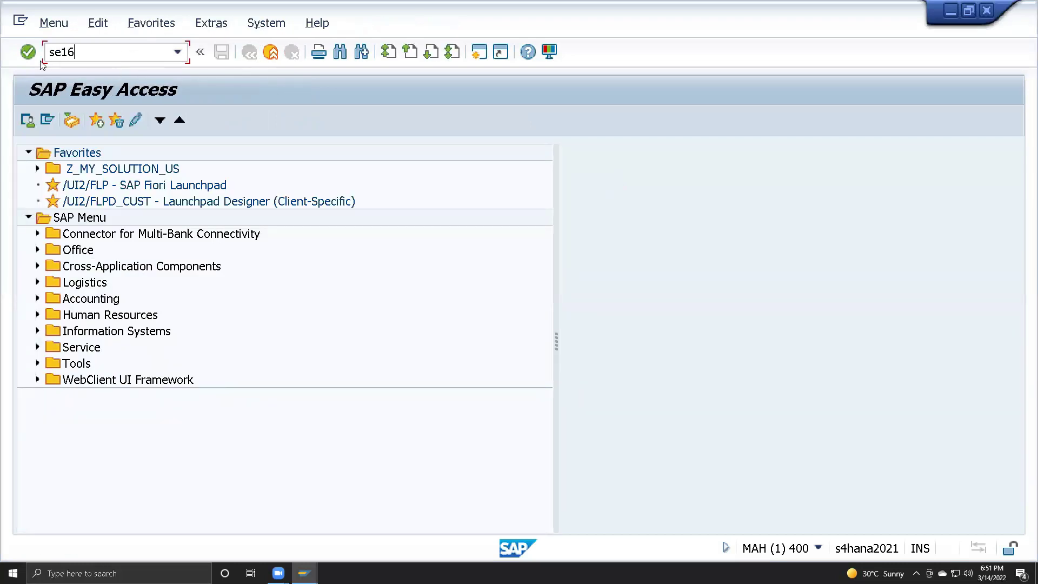
{"action": "left_click", "coordinate": [29, 53]}
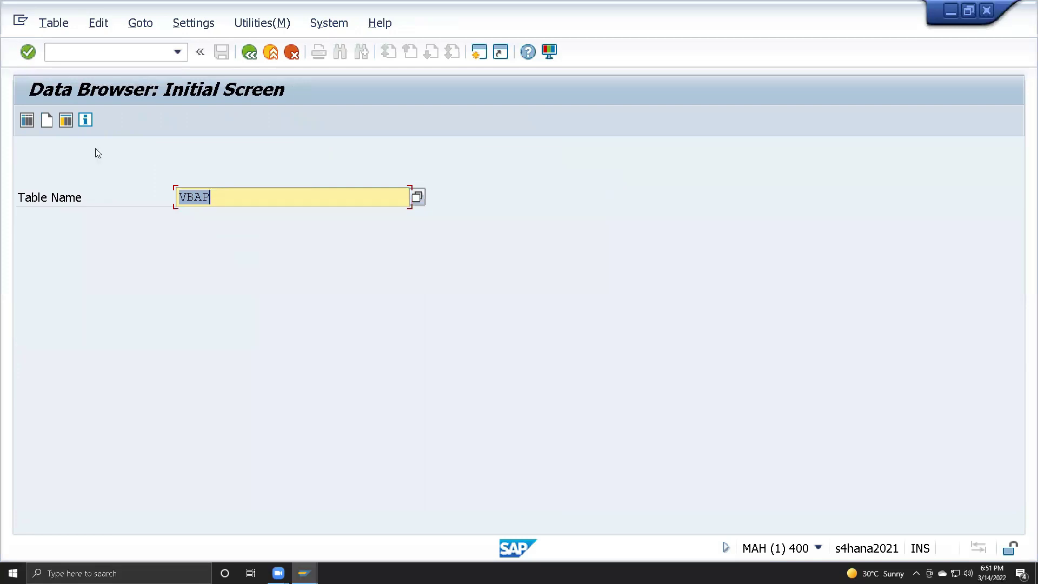
Step: List the entries of table VBAP, keeping VBELN and POSNR as selection fields and leaving their criteria empty
{"action": "left_click", "coordinate": [28, 52]}
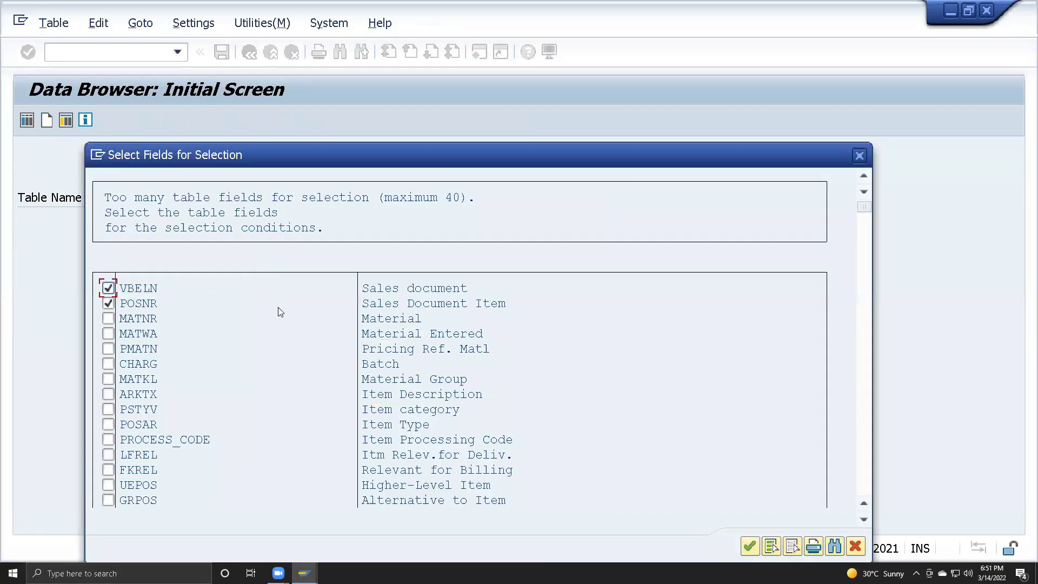
{"action": "left_click", "coordinate": [749, 548]}
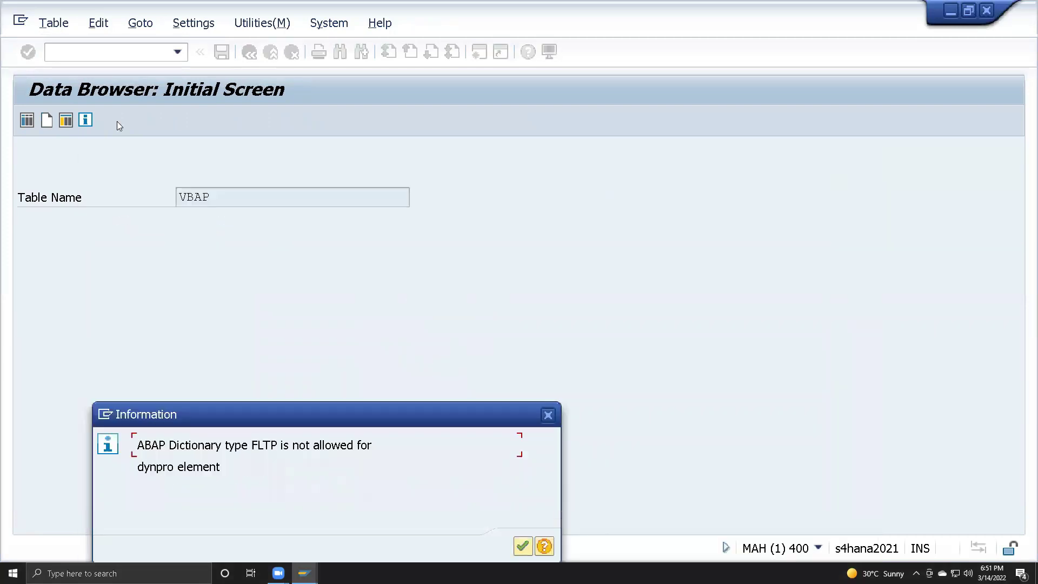
{"action": "key", "text": "Return"}
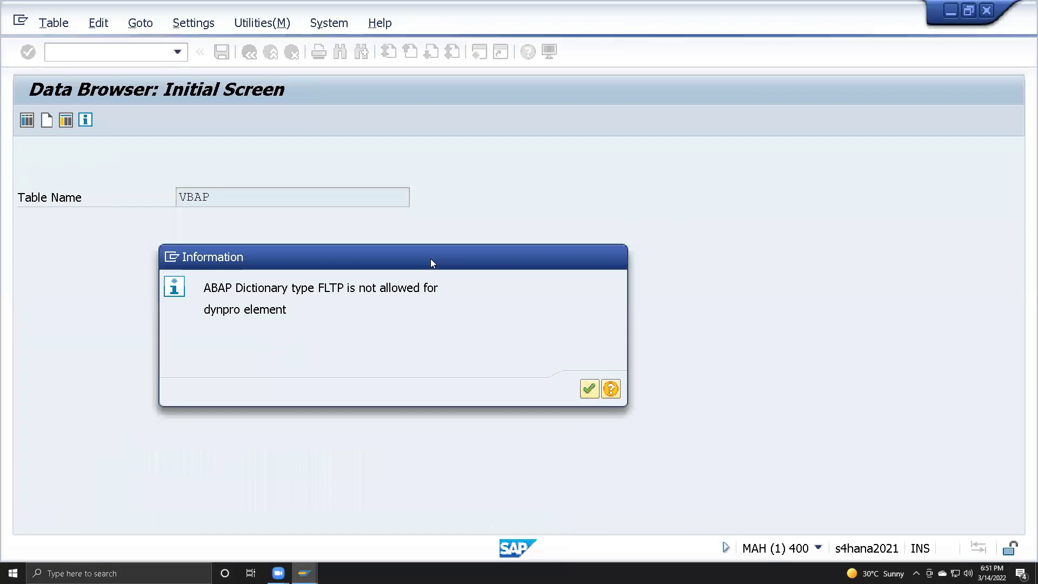
{"action": "key", "text": "Return"}
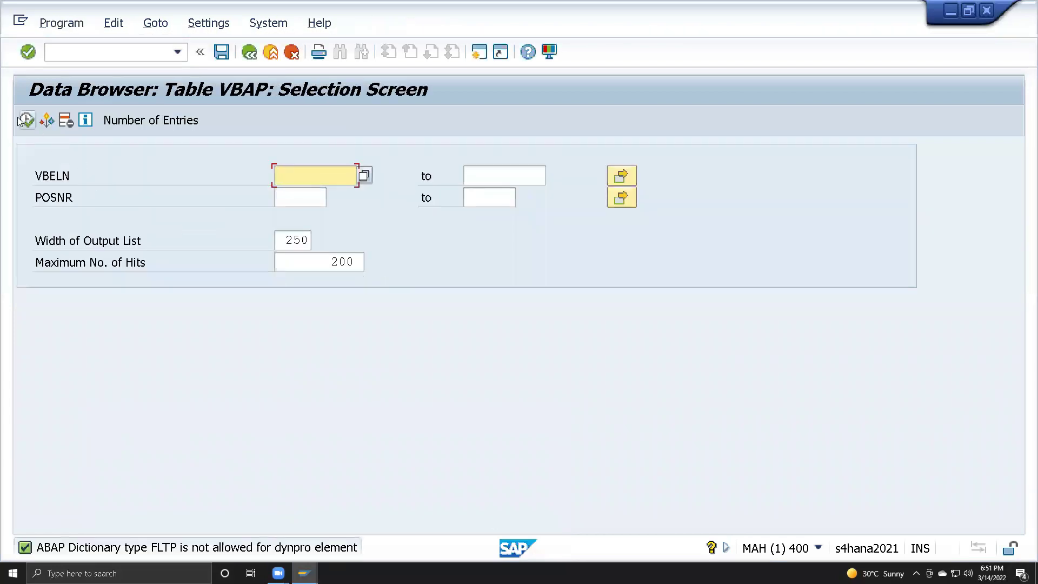
{"action": "left_click", "coordinate": [25, 120]}
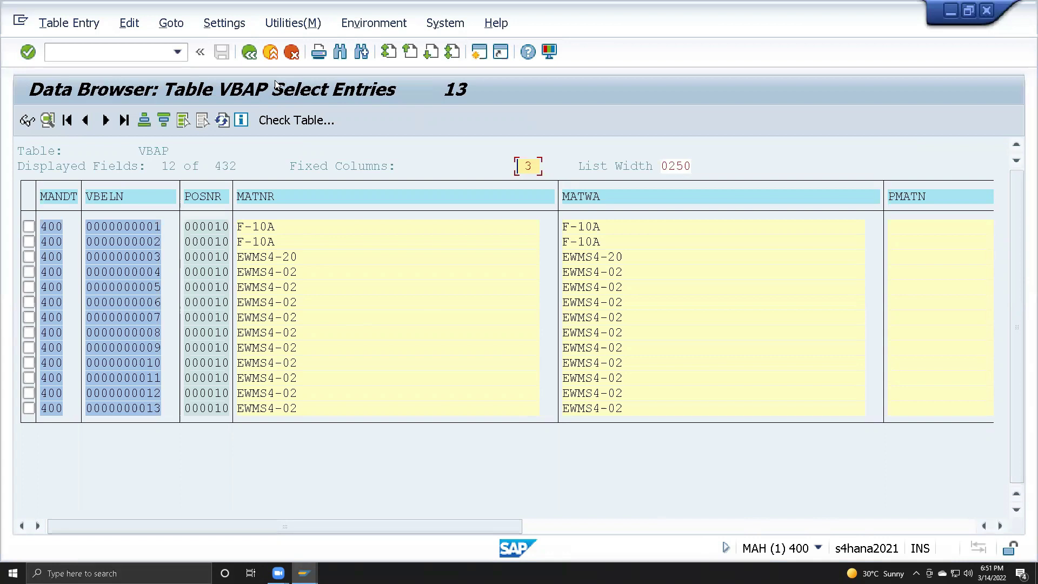
Step: Exit the VBAP entry list and the Data Browser back to SAP Easy Access
{"action": "left_click", "coordinate": [253, 53]}
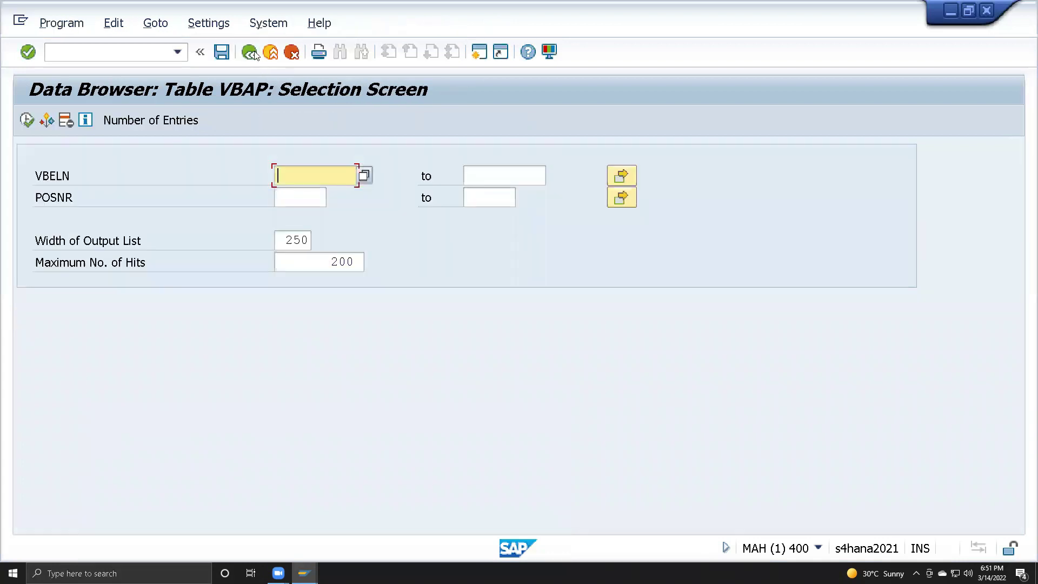
{"action": "left_click", "coordinate": [250, 52]}
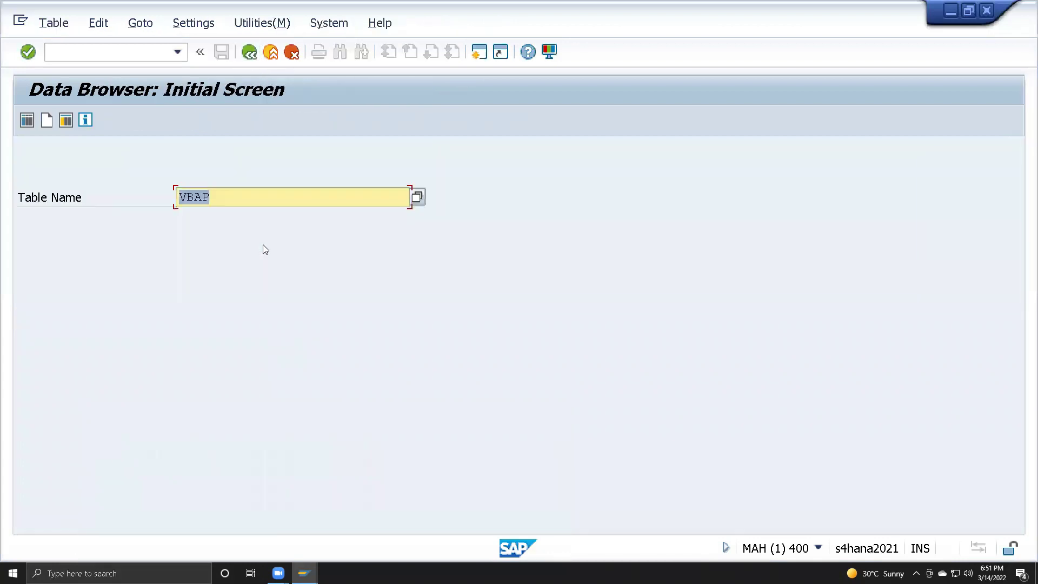
{"action": "left_click", "coordinate": [249, 53]}
{"action": "left_click", "coordinate": [177, 52]}
{"action": "key", "text": "Down"}
{"action": "key", "text": "Down"}
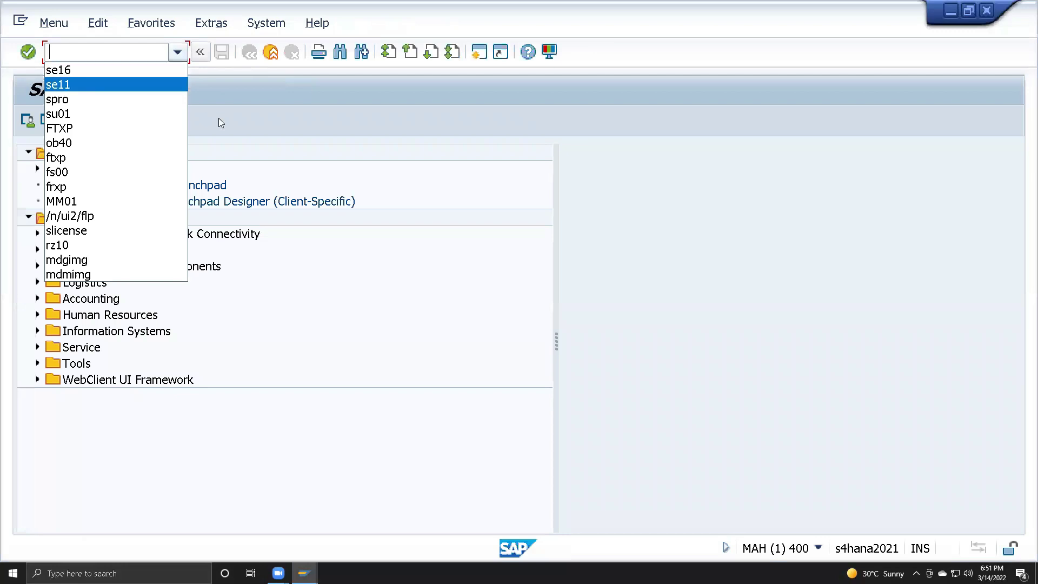
{"action": "key", "text": "Escape"}
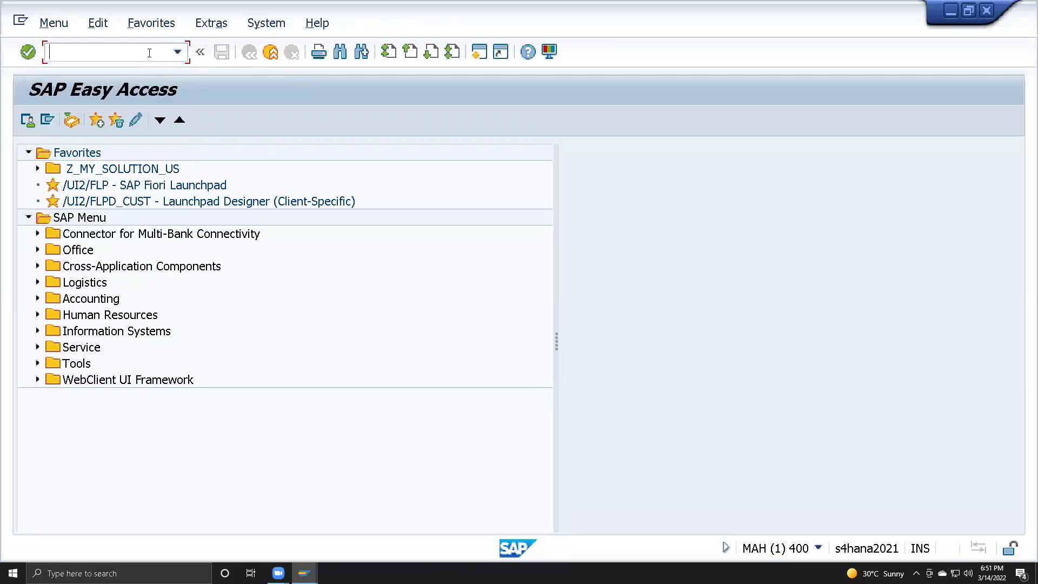
Step: Start the ABAP Editor with transaction SE38, and recall se38 from the command history
{"action": "type", "text": "se38"}
{"action": "left_click", "coordinate": [28, 52]}
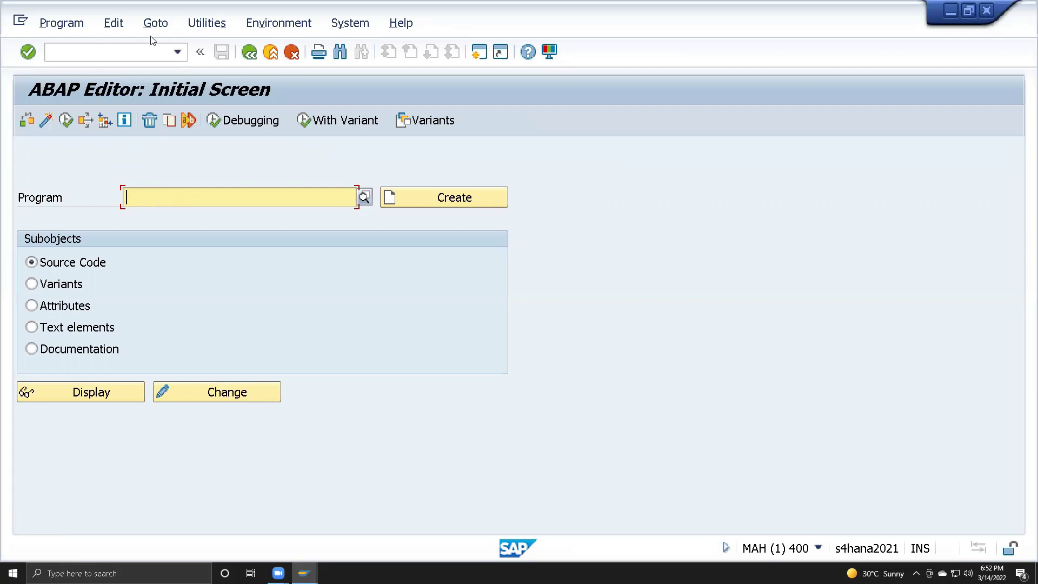
{"action": "left_click", "coordinate": [183, 54]}
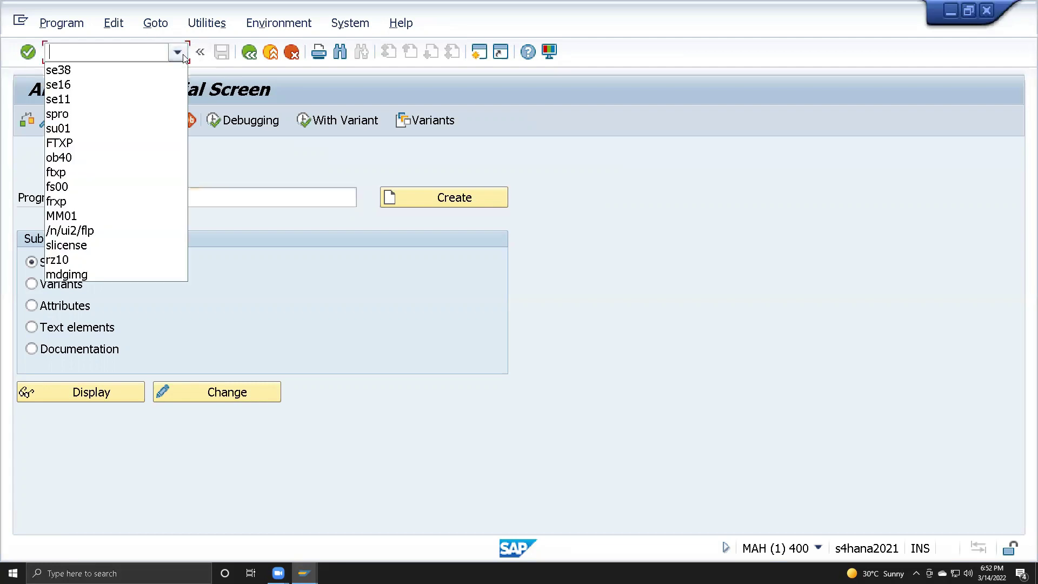
{"action": "left_click", "coordinate": [77, 68]}
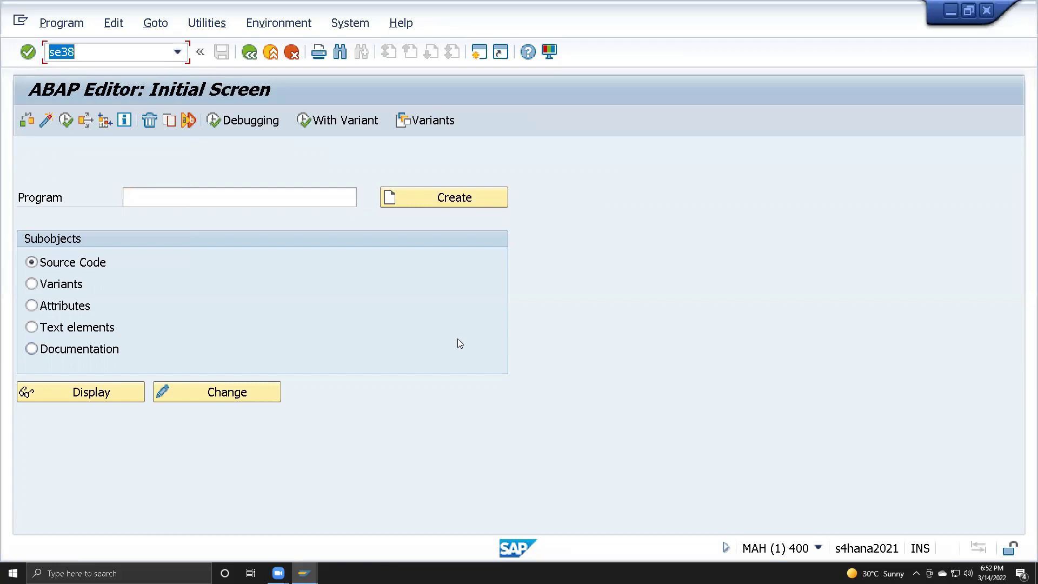